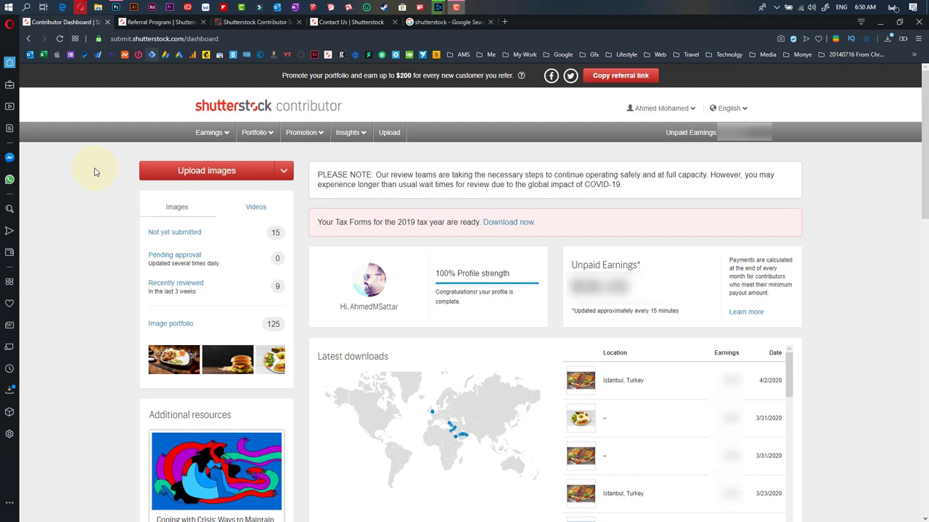
Open the Account Settings page of the contributor account
{"action": "left_click", "coordinate": [691, 109]}
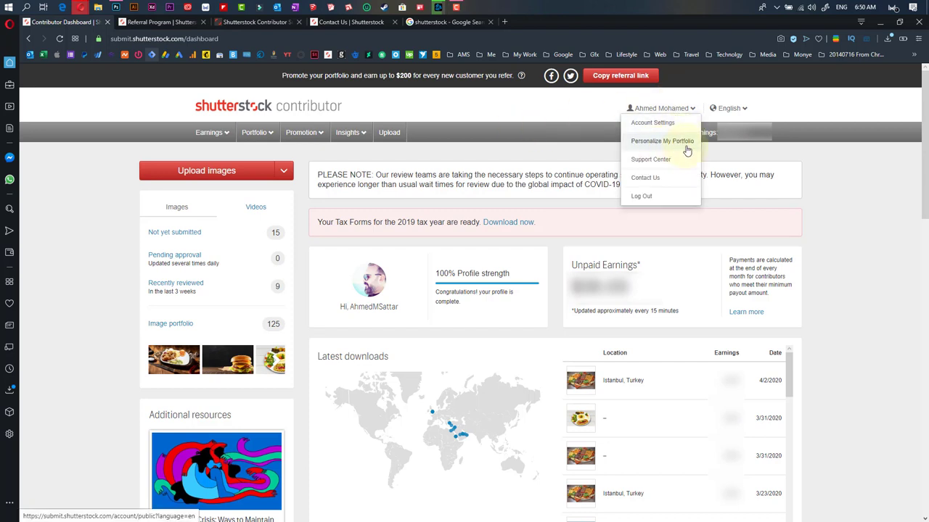
{"action": "left_click", "coordinate": [631, 130]}
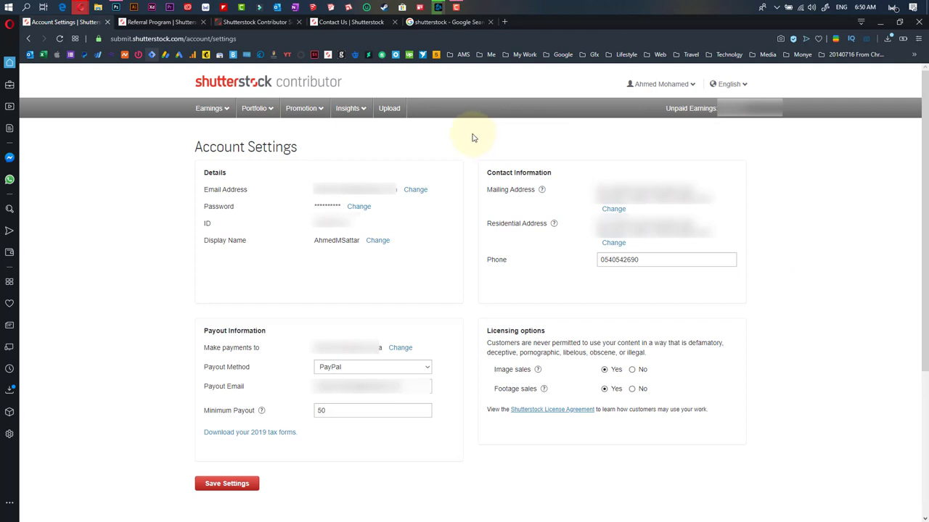
{"action": "left_click", "coordinate": [687, 86]}
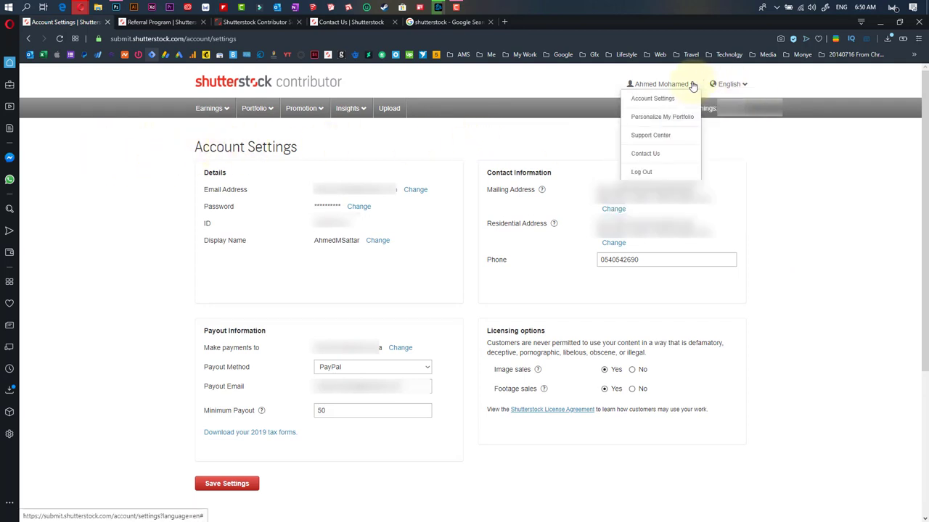
{"action": "left_click", "coordinate": [649, 101]}
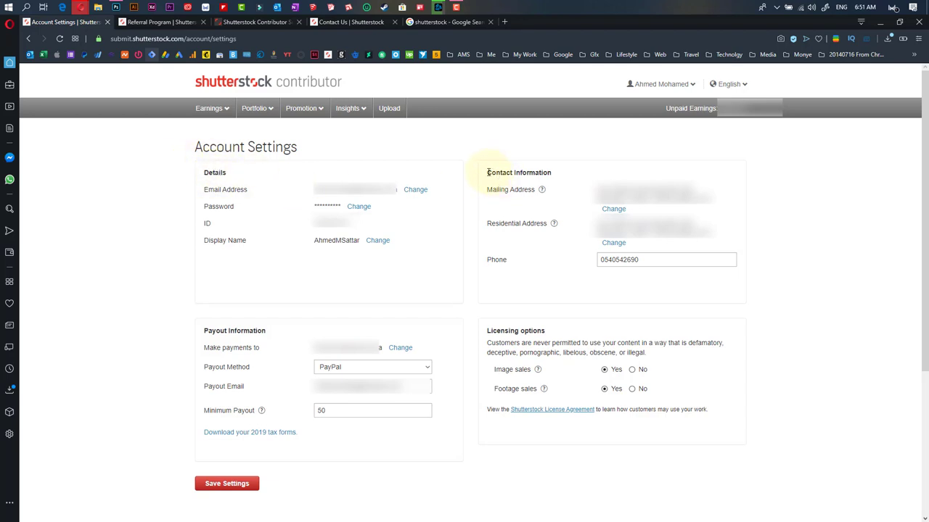
Review the Contact Information section, including the mailing address, residential address and phone fields
{"action": "left_click_drag", "start_coordinate": [487, 171], "coordinate": [552, 171]}
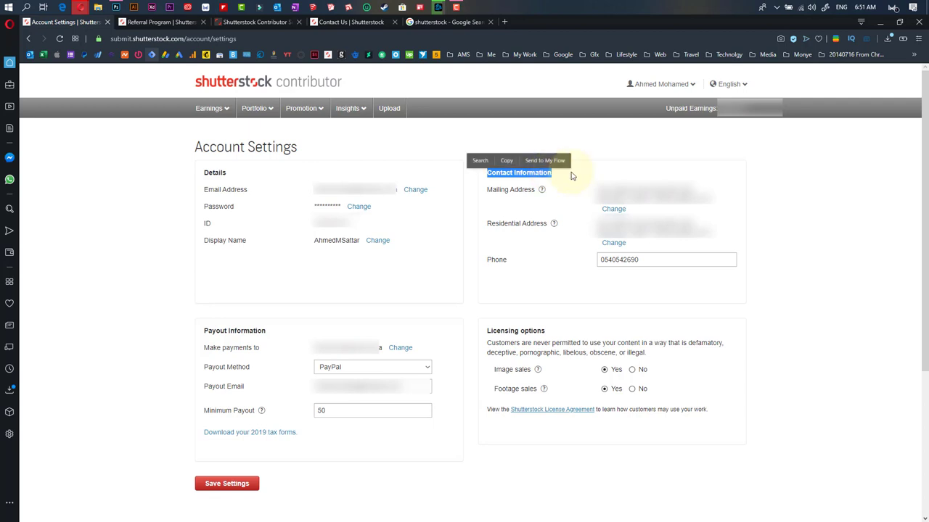
{"action": "left_click", "coordinate": [606, 181]}
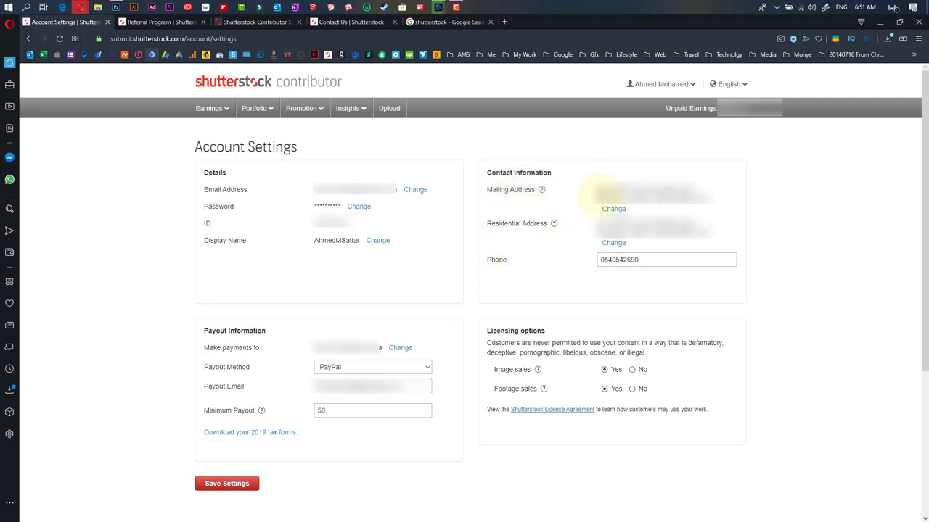
{"action": "left_click", "coordinate": [640, 259]}
{"action": "left_click", "coordinate": [644, 181]}
Review the payee and the available payout methods in the Payout Information section, keeping PayPal selected
{"action": "left_click_drag", "start_coordinate": [203, 331], "coordinate": [274, 333]}
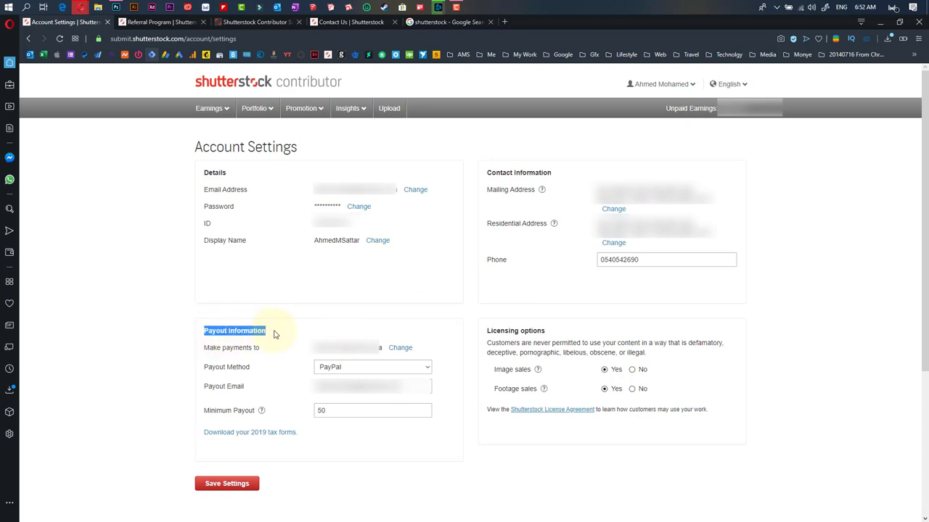
{"action": "left_click", "coordinate": [274, 334]}
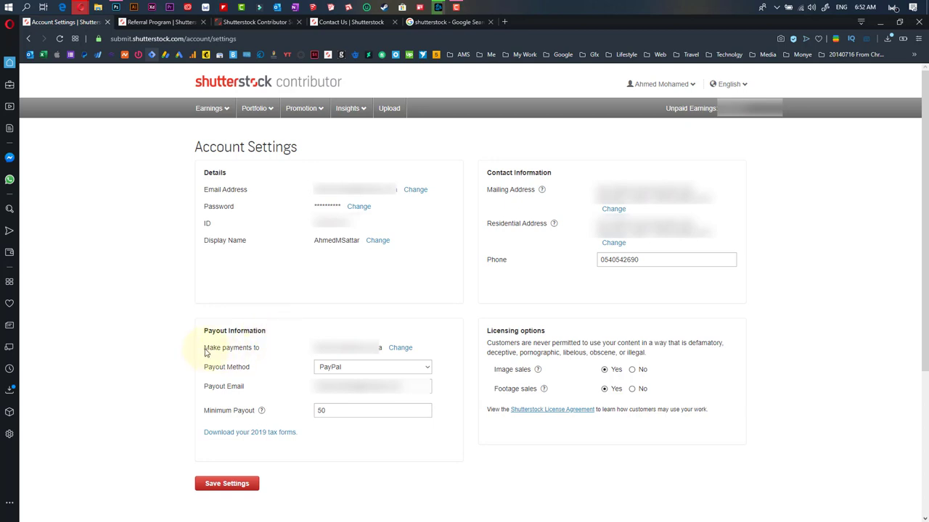
{"action": "left_click_drag", "start_coordinate": [205, 352], "coordinate": [384, 351]}
{"action": "left_click", "coordinate": [429, 333]}
{"action": "left_click", "coordinate": [337, 370]}
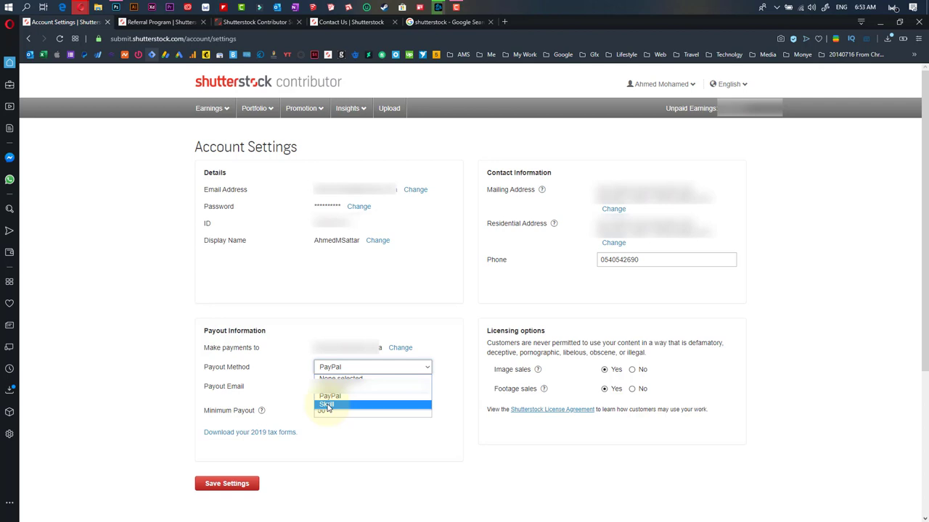
{"action": "left_click", "coordinate": [255, 388]}
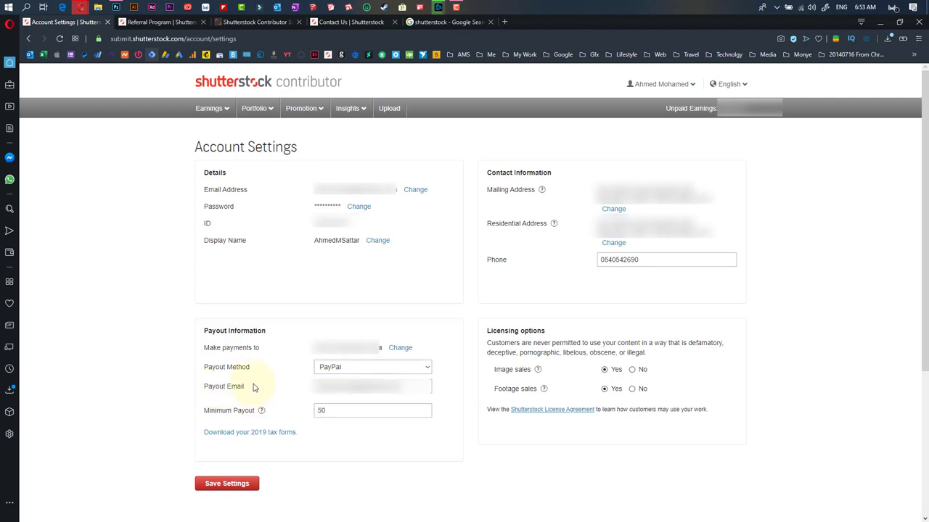
Check the payout email and minimum payout fields in the Payout Information section
{"action": "triple_click", "coordinate": [320, 387]}
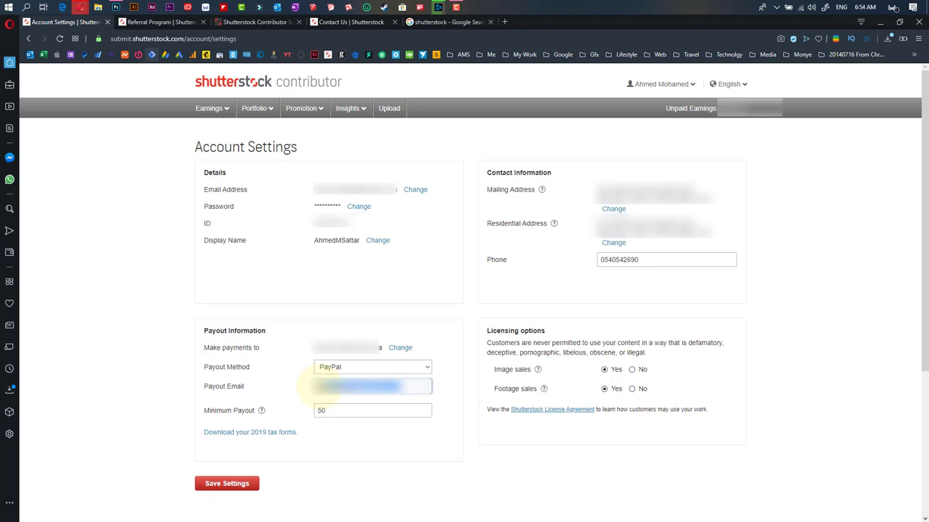
{"action": "left_click", "coordinate": [331, 411]}
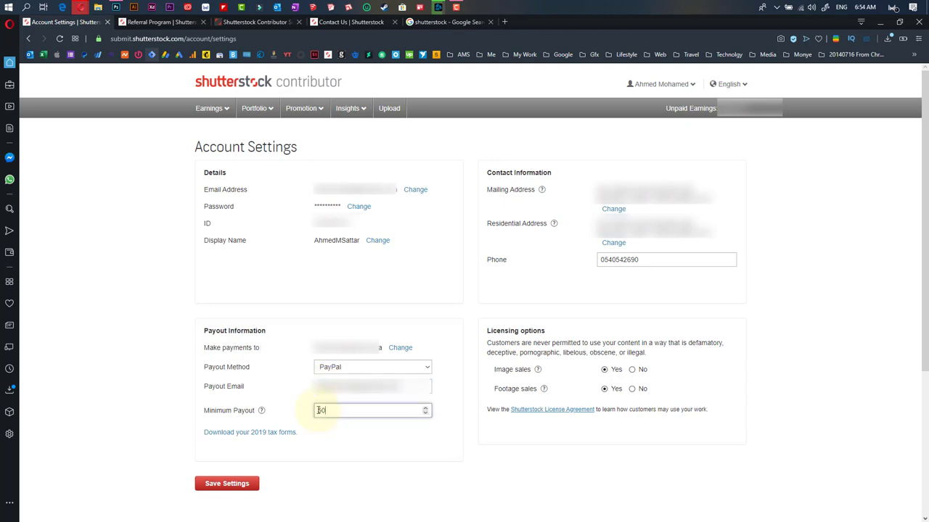
{"action": "left_click_drag", "start_coordinate": [331, 411], "coordinate": [314, 410]}
Open the Earnings Summary and examine the all-time totals by earnings category
{"action": "left_click", "coordinate": [215, 110]}
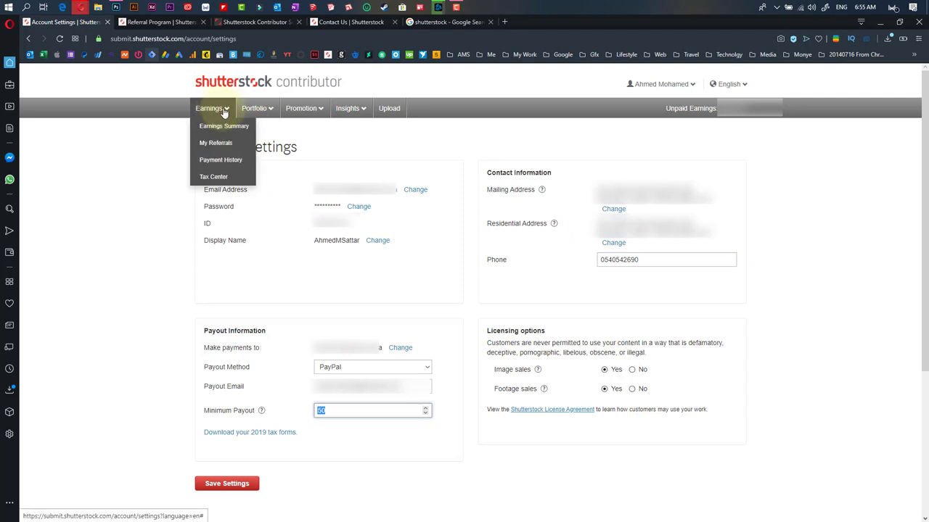
{"action": "left_click", "coordinate": [220, 127]}
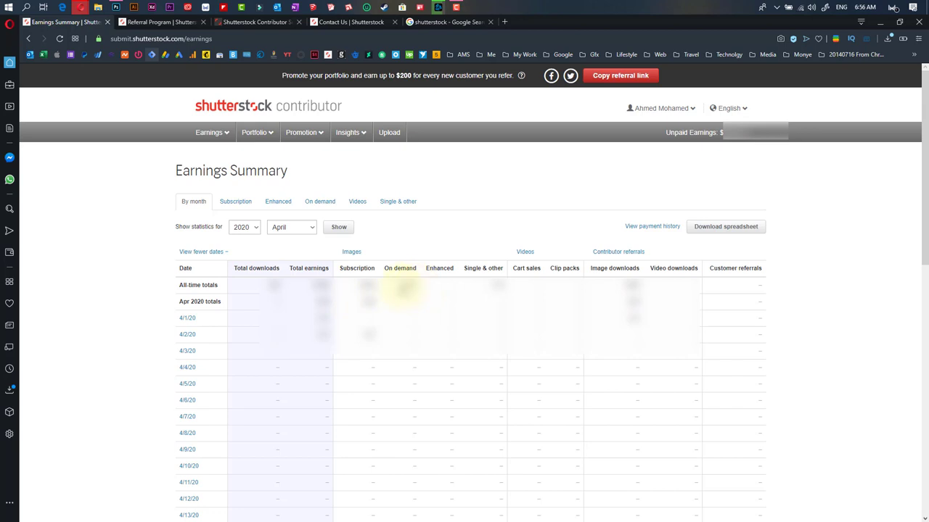
{"action": "left_click_drag", "start_coordinate": [403, 290], "coordinate": [468, 298]}
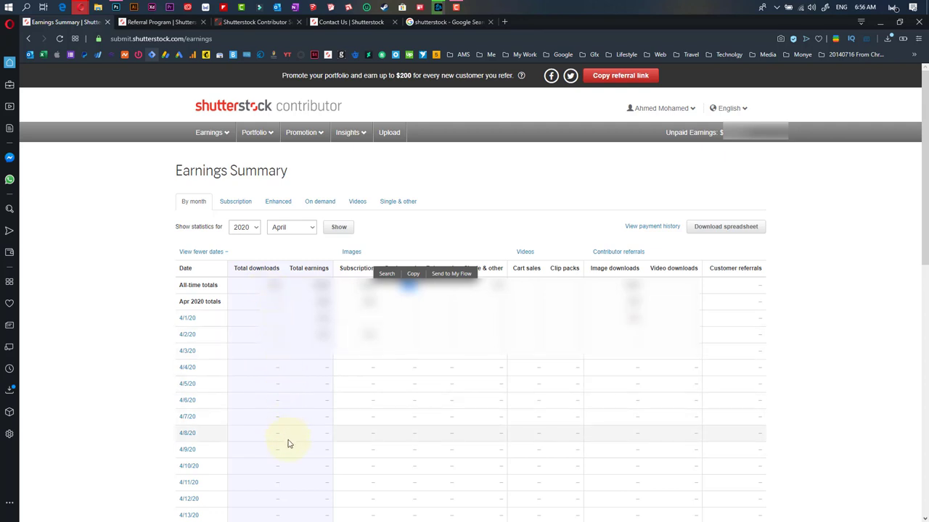
{"action": "left_click", "coordinate": [670, 415]}
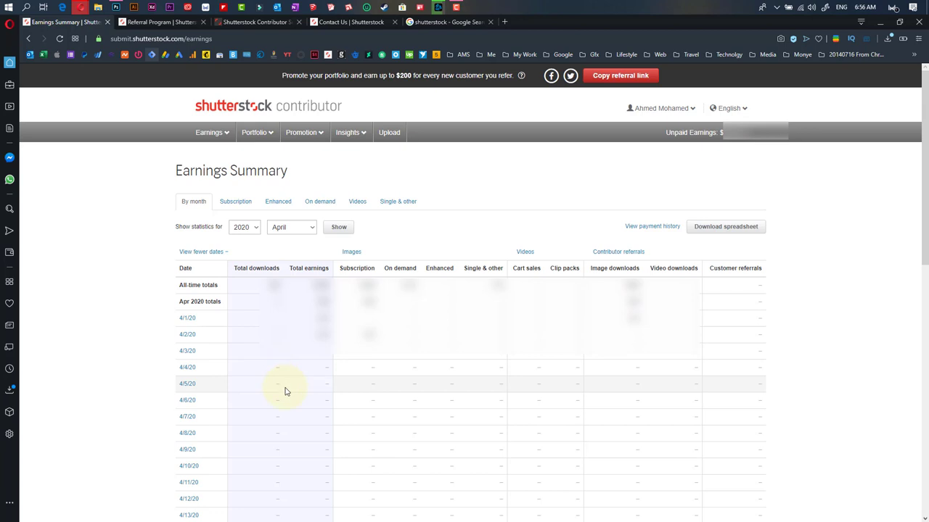
Show the monthly earnings statistics for December 2019
{"action": "left_click", "coordinate": [254, 231]}
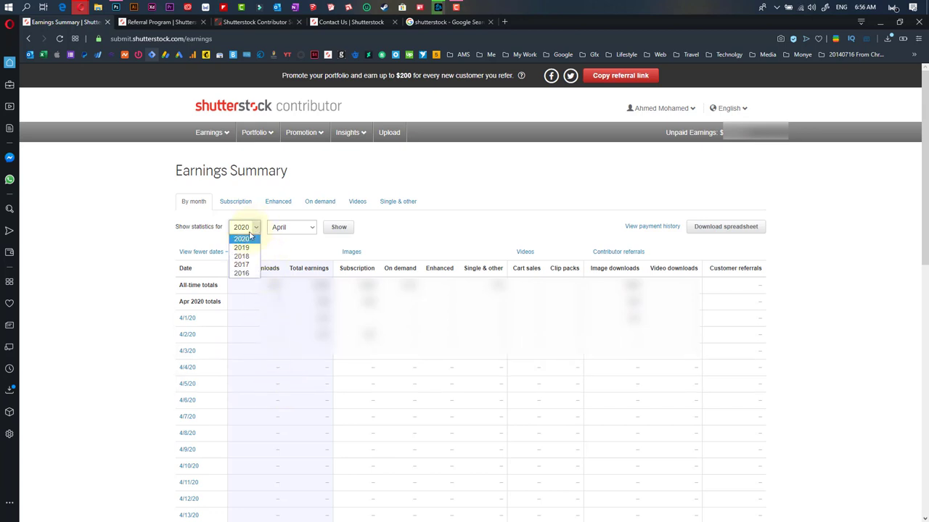
{"action": "left_click", "coordinate": [290, 228]}
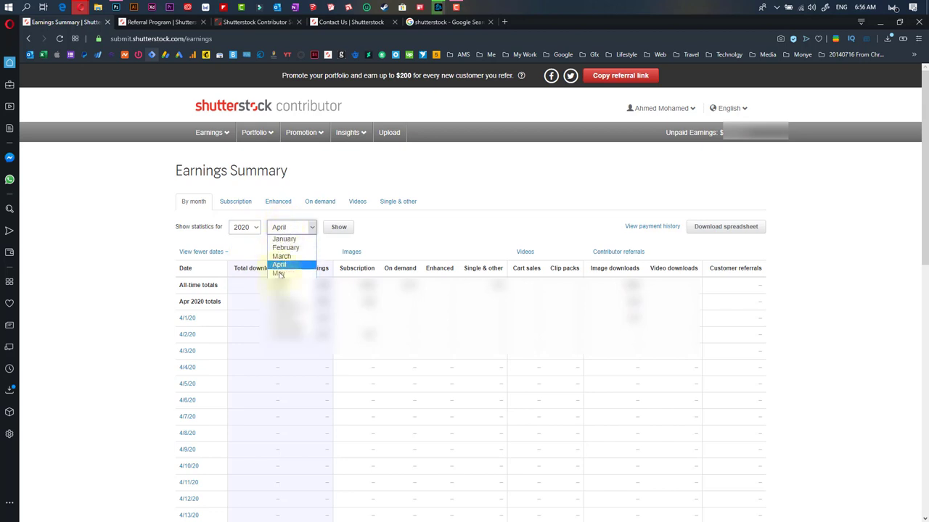
{"action": "left_click", "coordinate": [240, 227]}
{"action": "left_click", "coordinate": [243, 247]}
{"action": "left_click", "coordinate": [309, 228]}
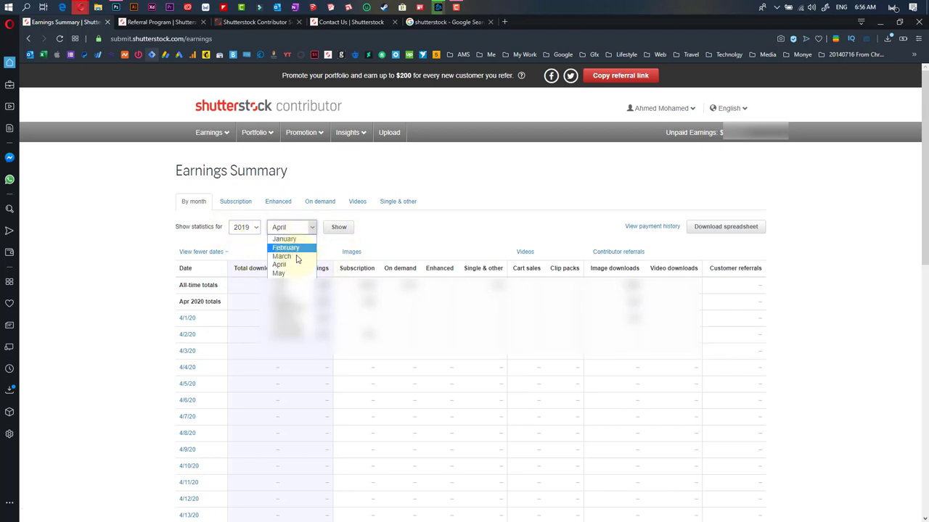
{"action": "left_click", "coordinate": [290, 336]}
{"action": "left_click", "coordinate": [338, 228]}
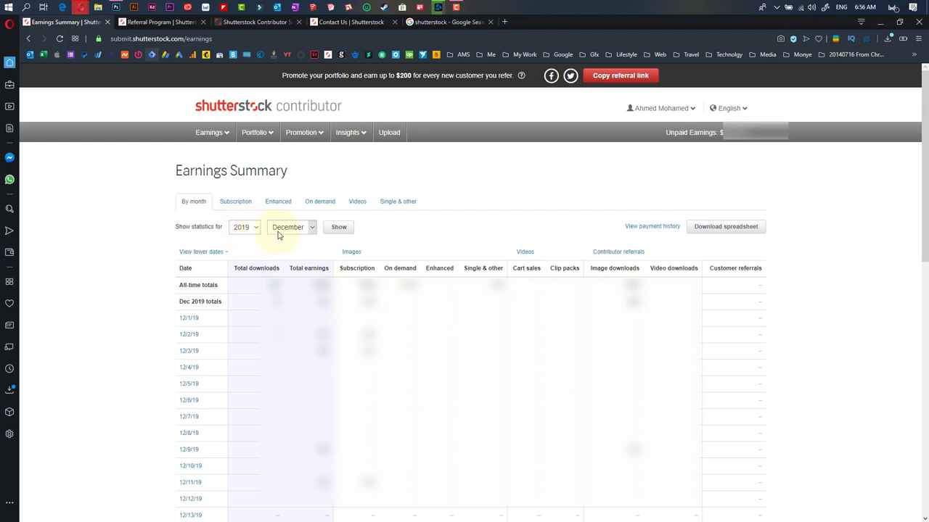
View the per-image earnings for the Subscription category and for the On demand category
{"action": "left_click", "coordinate": [237, 204]}
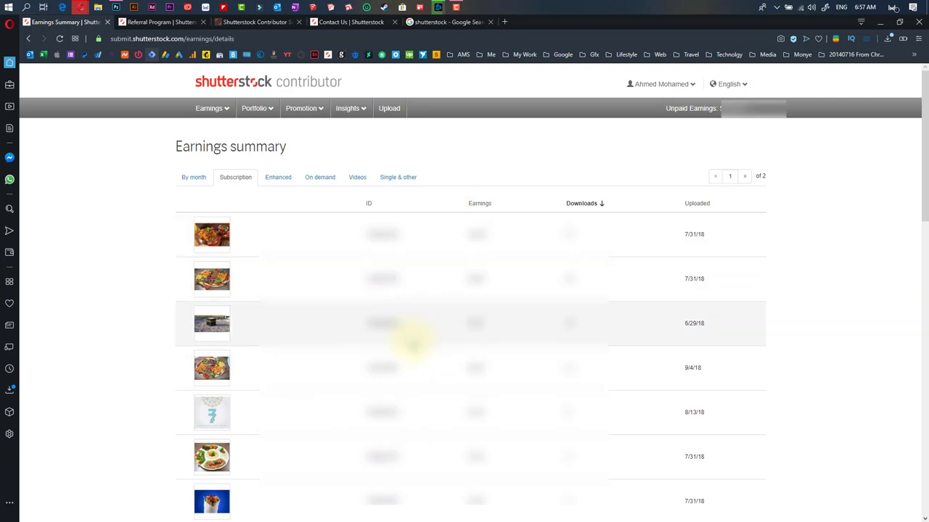
{"action": "left_click", "coordinate": [327, 179]}
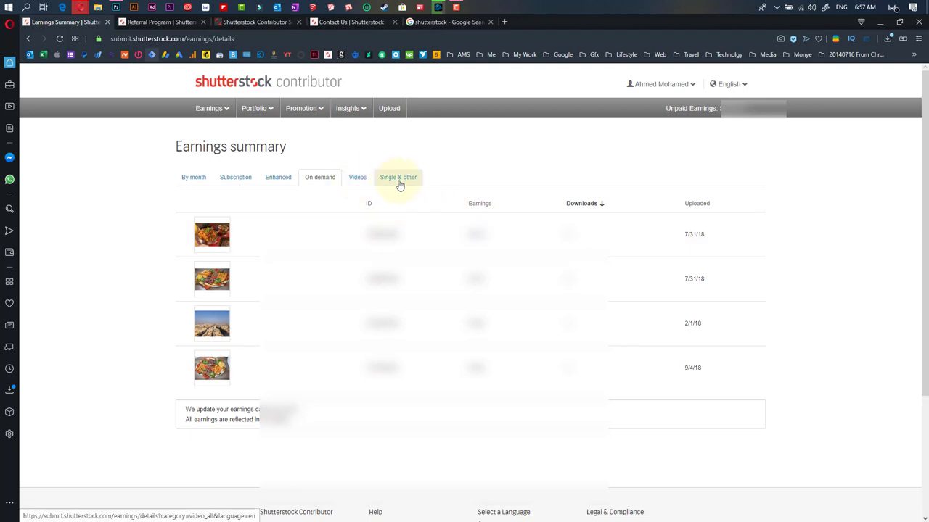
View the My Referrals page, and check the content type choices for the payment in Payment History
{"action": "left_click", "coordinate": [210, 109]}
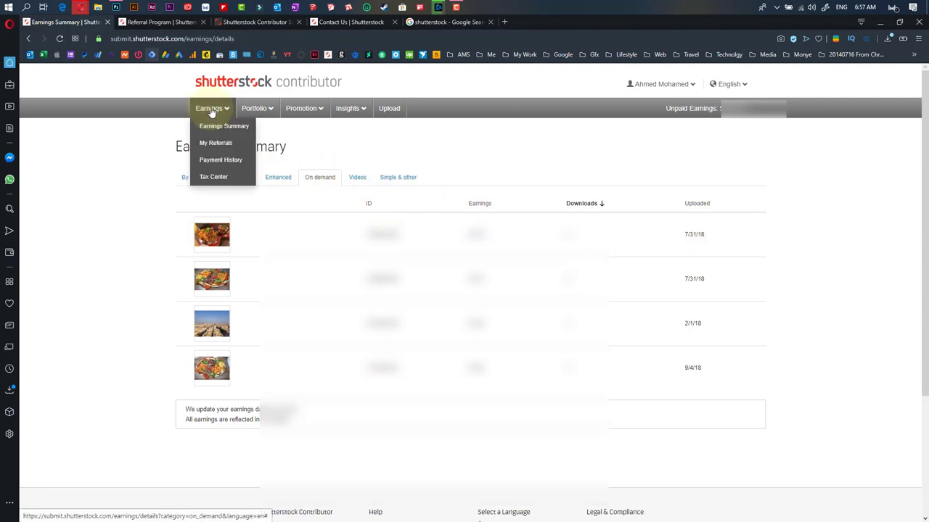
{"action": "left_click", "coordinate": [214, 151]}
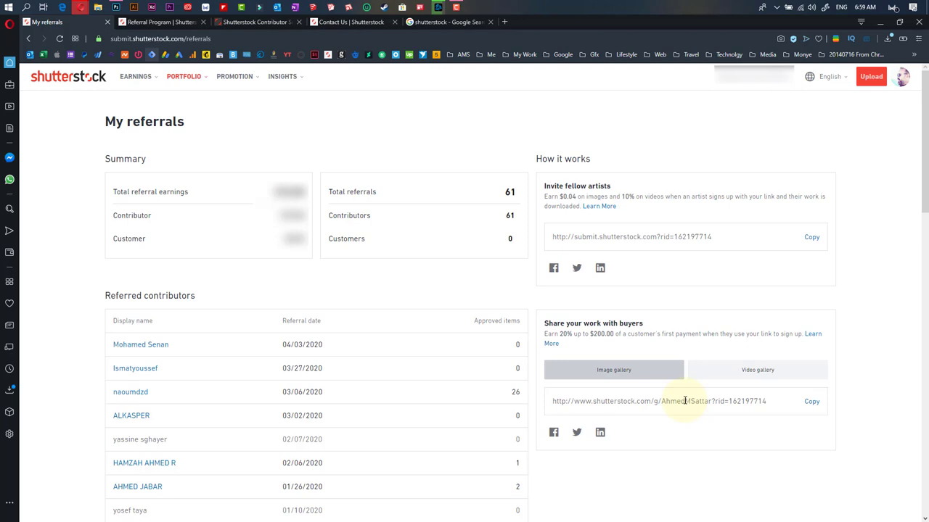
{"action": "left_click", "coordinate": [145, 142]}
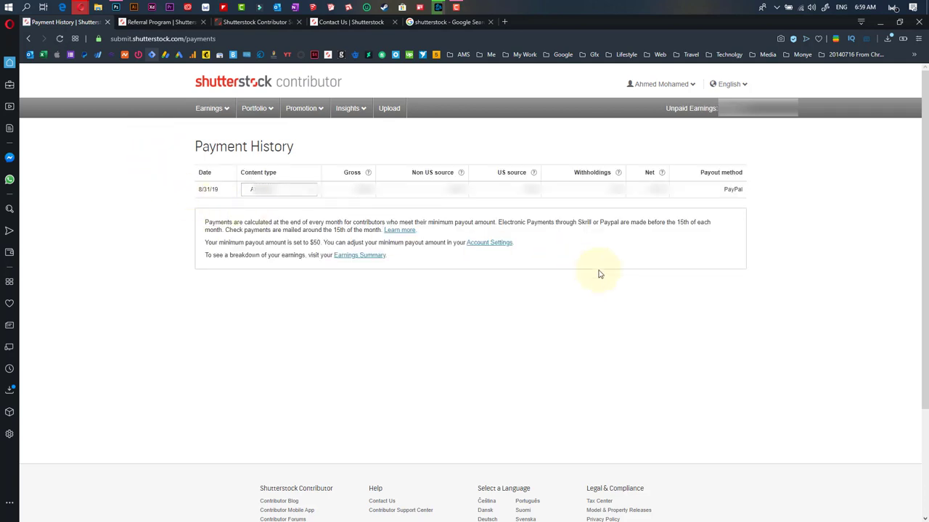
{"action": "left_click", "coordinate": [311, 190]}
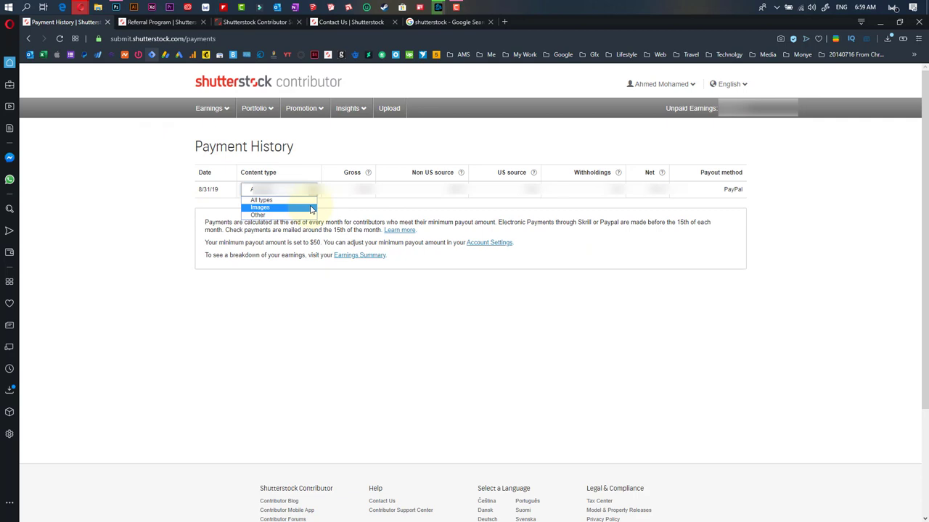
{"action": "left_click", "coordinate": [308, 287]}
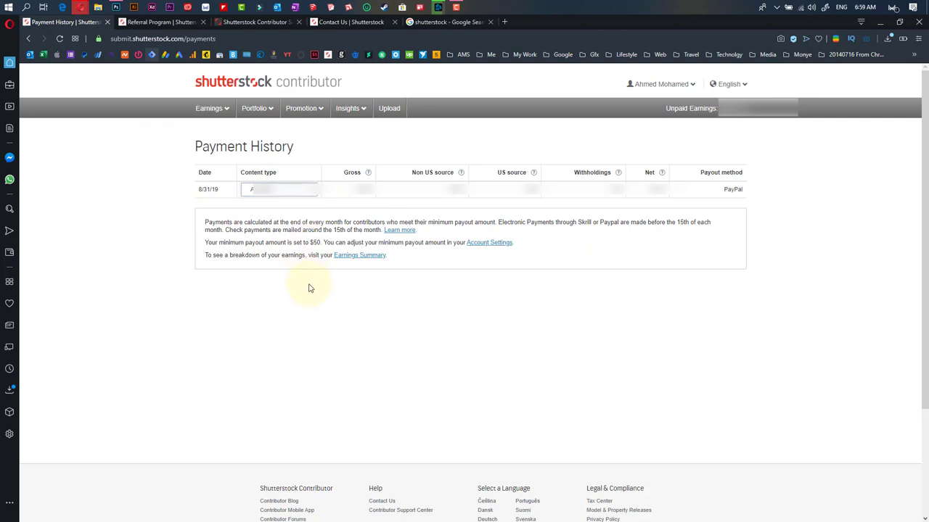
Open the Tax Center and read through the approved W-8BEN form, from its header down to the signature section
{"action": "left_click", "coordinate": [222, 113]}
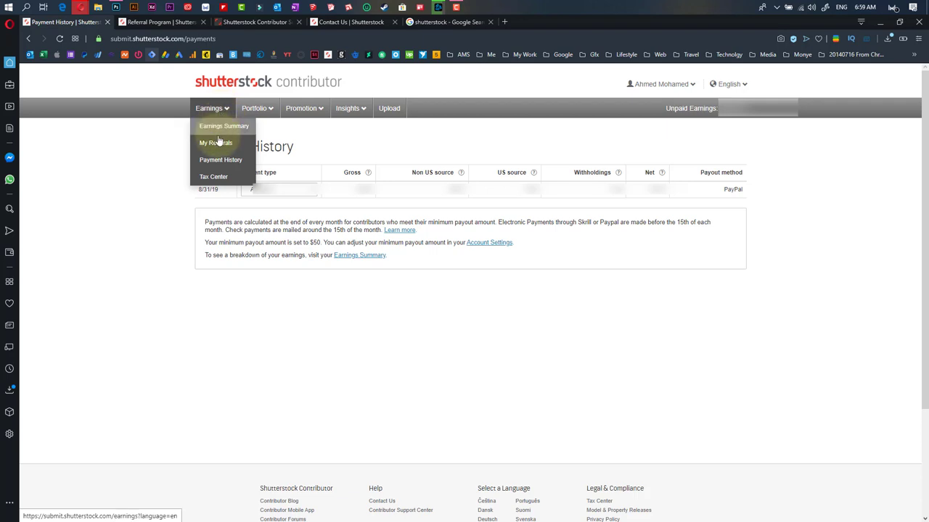
{"action": "left_click", "coordinate": [214, 178]}
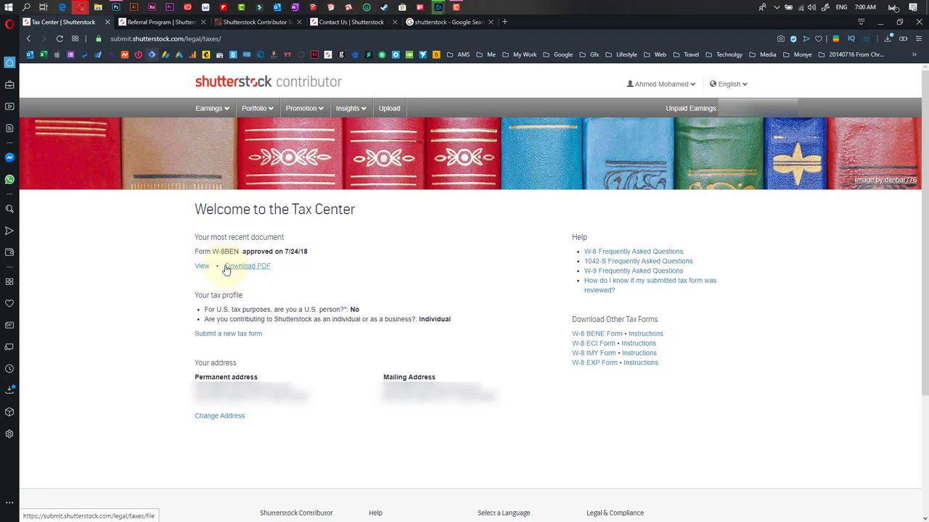
{"action": "left_click", "coordinate": [201, 266]}
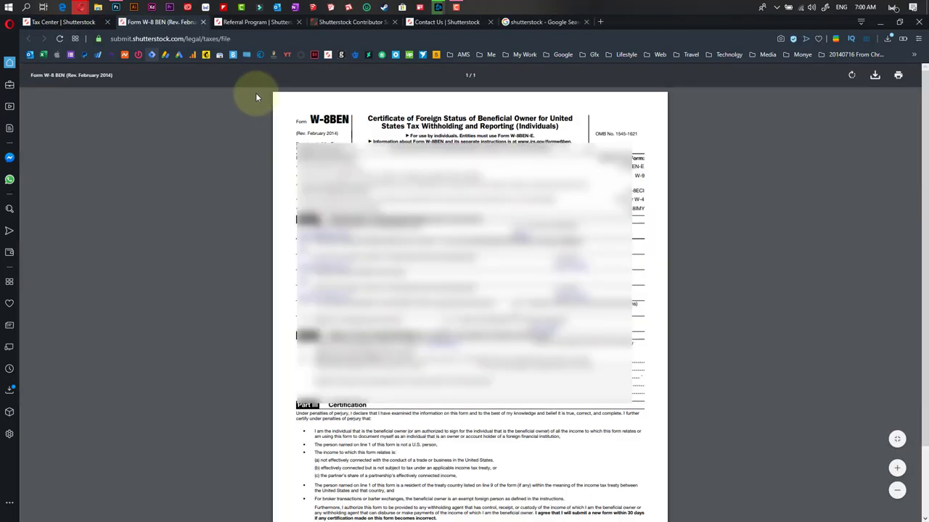
{"action": "scroll", "coordinate": [363, 239], "scroll_direction": "down", "scroll_amount": 2}
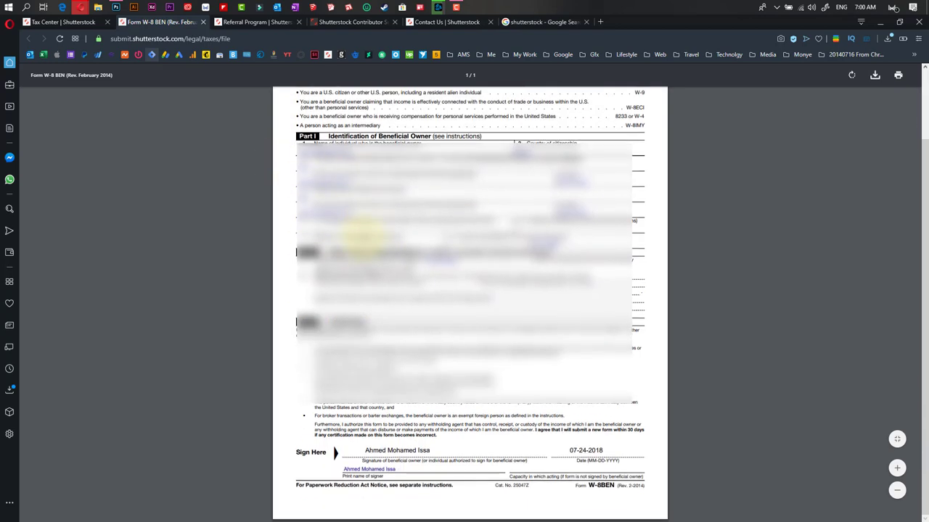
{"action": "scroll", "coordinate": [406, 189], "scroll_direction": "up", "scroll_amount": 2}
{"action": "scroll", "coordinate": [508, 182], "scroll_direction": "down", "scroll_amount": 2}
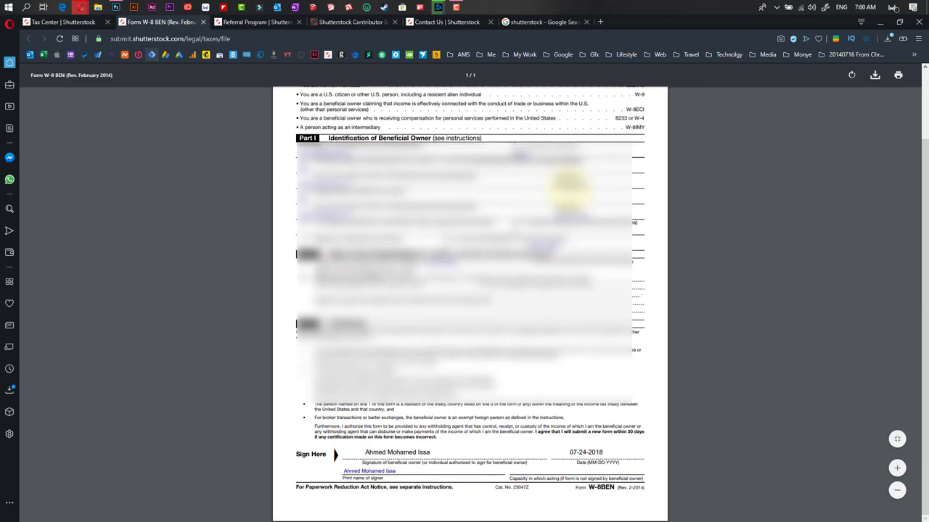
{"action": "scroll", "coordinate": [439, 247], "scroll_direction": "up", "scroll_amount": 2}
{"action": "scroll", "coordinate": [439, 246], "scroll_direction": "up", "scroll_amount": 1}
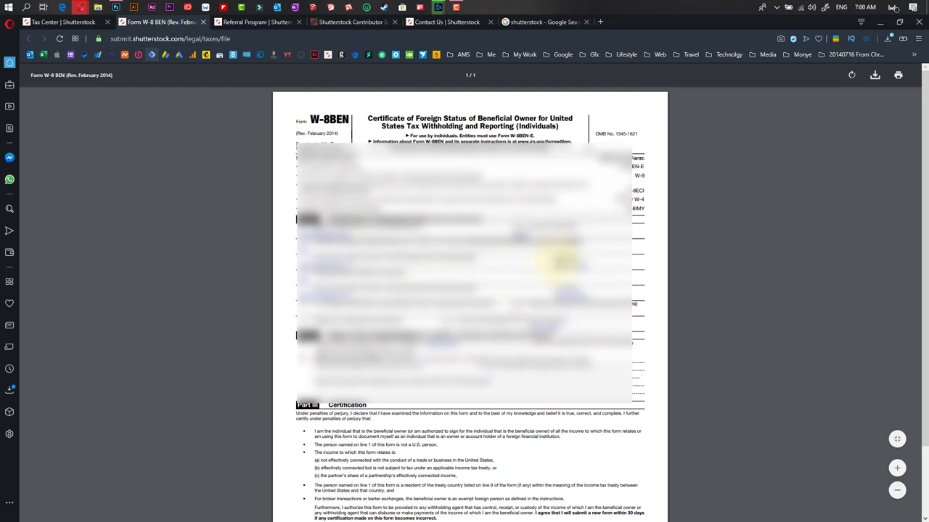
{"action": "scroll", "coordinate": [508, 286], "scroll_direction": "down", "scroll_amount": 2}
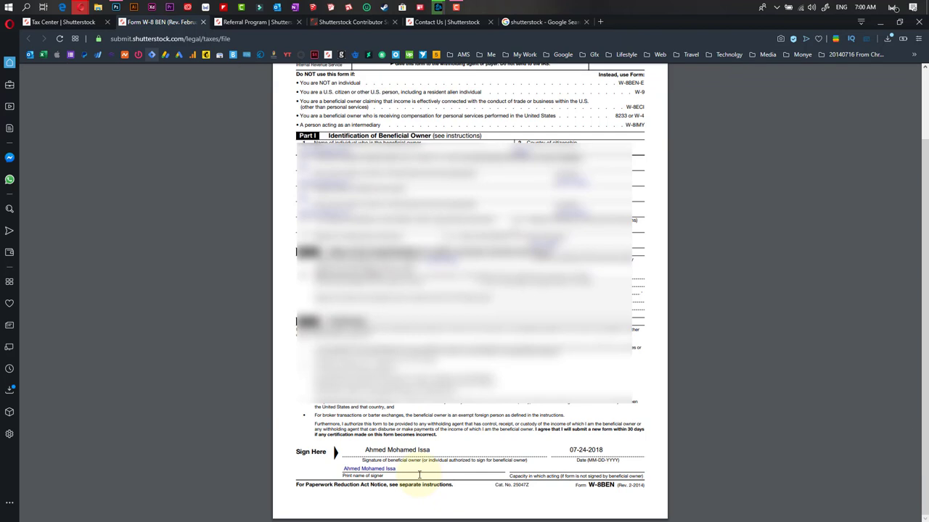
{"action": "scroll", "coordinate": [419, 479], "scroll_direction": "up", "scroll_amount": 15}
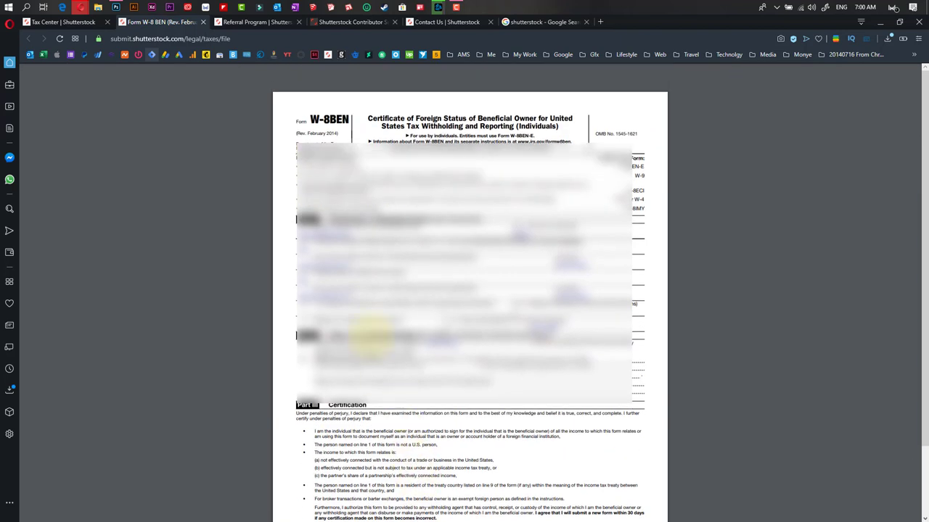
Return to the Tax Center page and check the approval status of the most recent W-8BEN form
{"action": "left_click", "coordinate": [71, 22]}
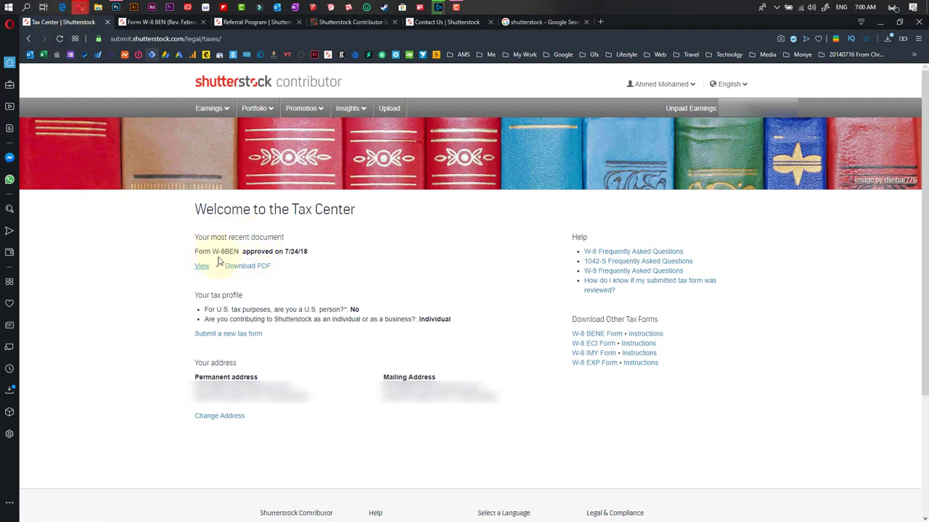
{"action": "left_click_drag", "start_coordinate": [243, 252], "coordinate": [275, 259]}
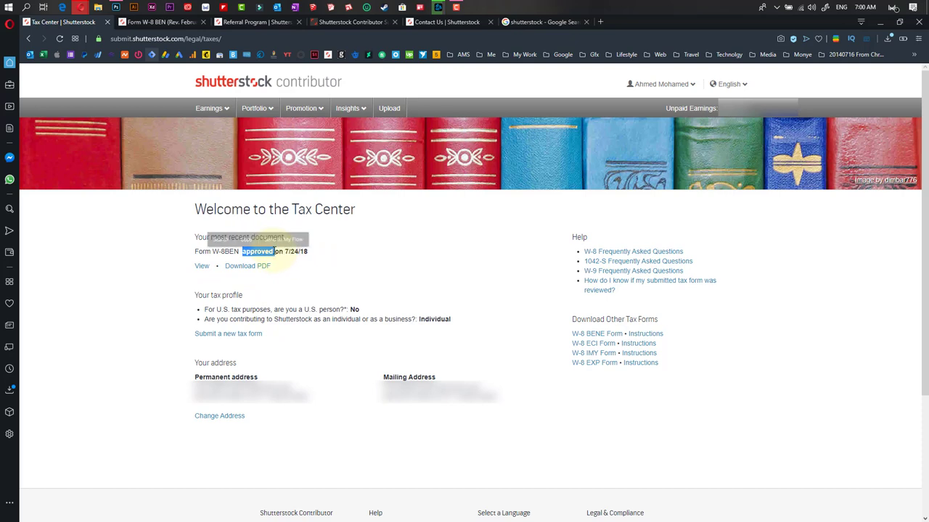
{"action": "left_click", "coordinate": [275, 259]}
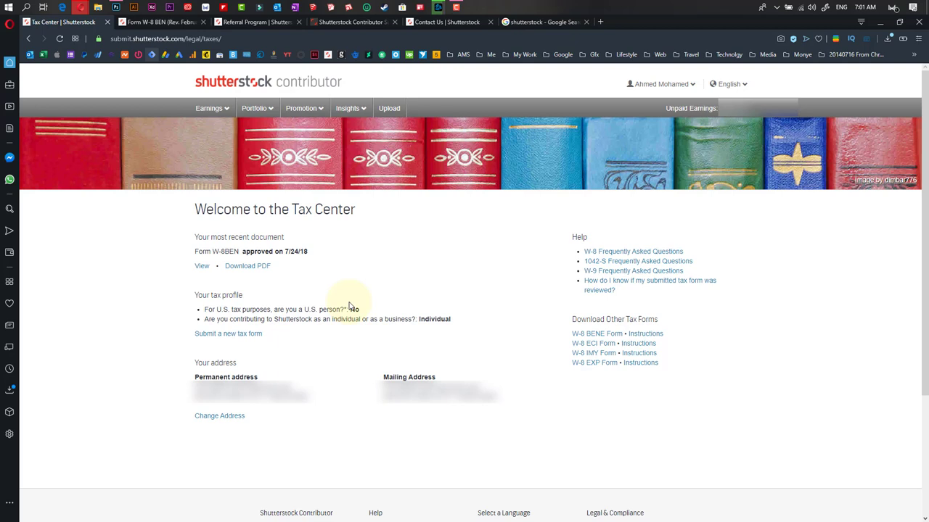
{"action": "left_click", "coordinate": [225, 109]}
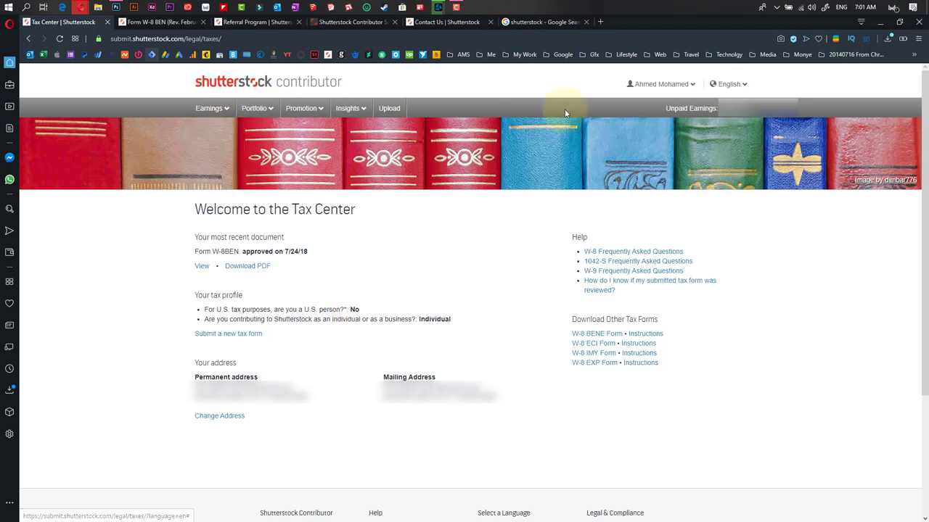
{"action": "left_click", "coordinate": [664, 86]}
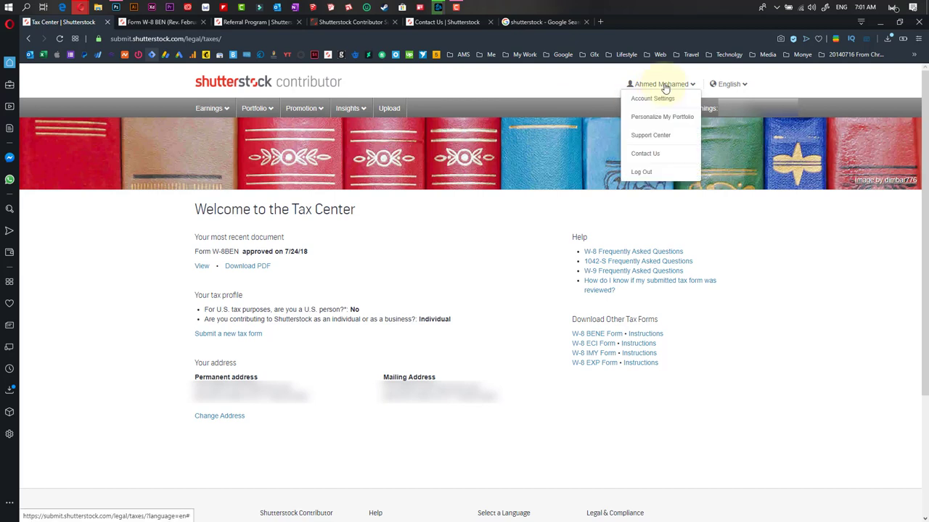
{"action": "left_click", "coordinate": [227, 109]}
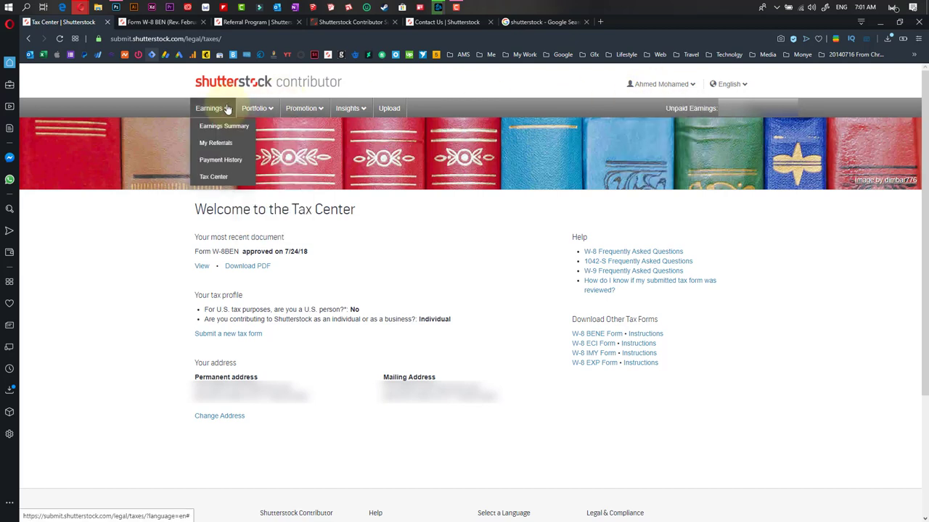